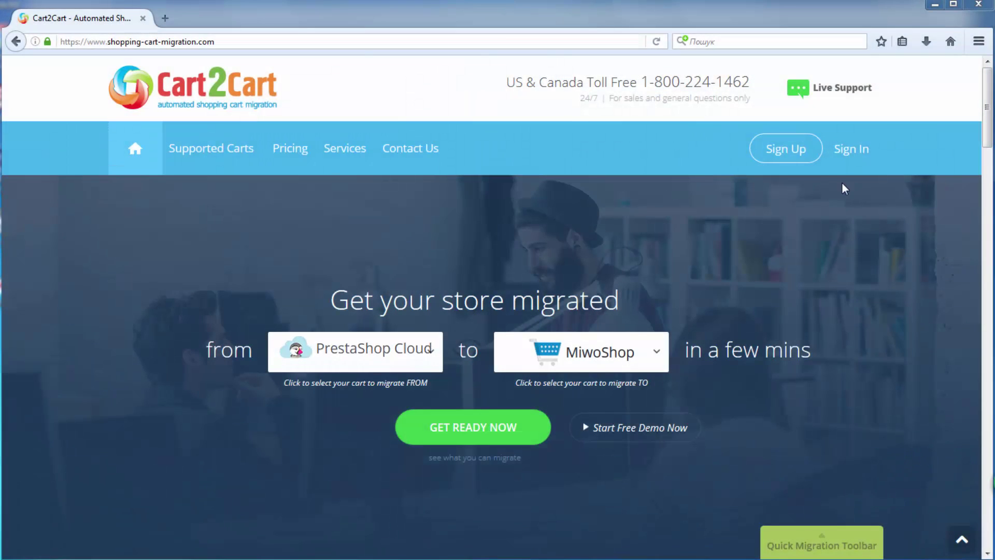
# Open the Cart2Cart Sign Up page from the homepage's top navigation
pyautogui.click(795, 152)
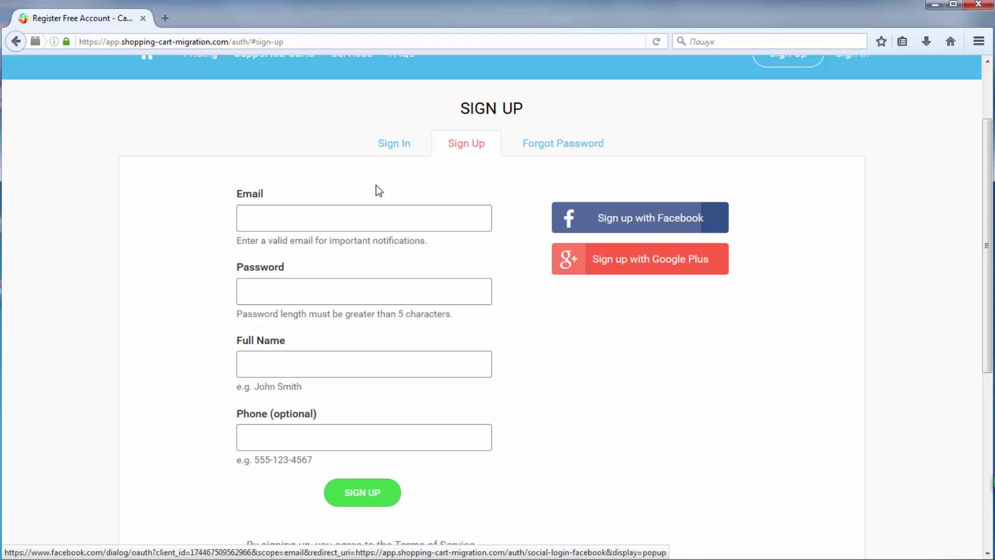
# Register a Cart2Cart account with the user's e-mail, password, full name and phone number
pyautogui.click(402, 194)
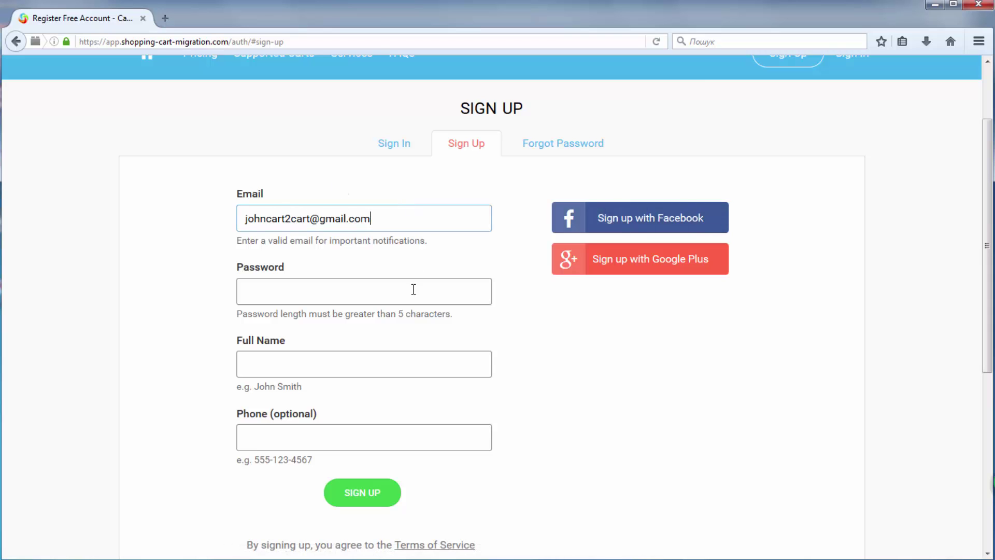
pyautogui.click(413, 289)
pyautogui.write('****')
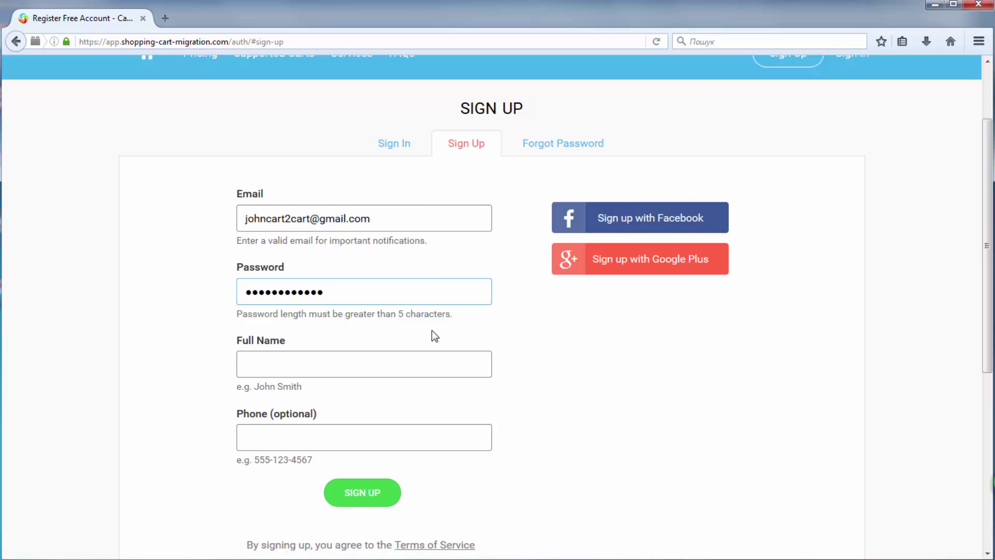
pyautogui.click(432, 357)
pyautogui.write('John')
pyautogui.click(428, 385)
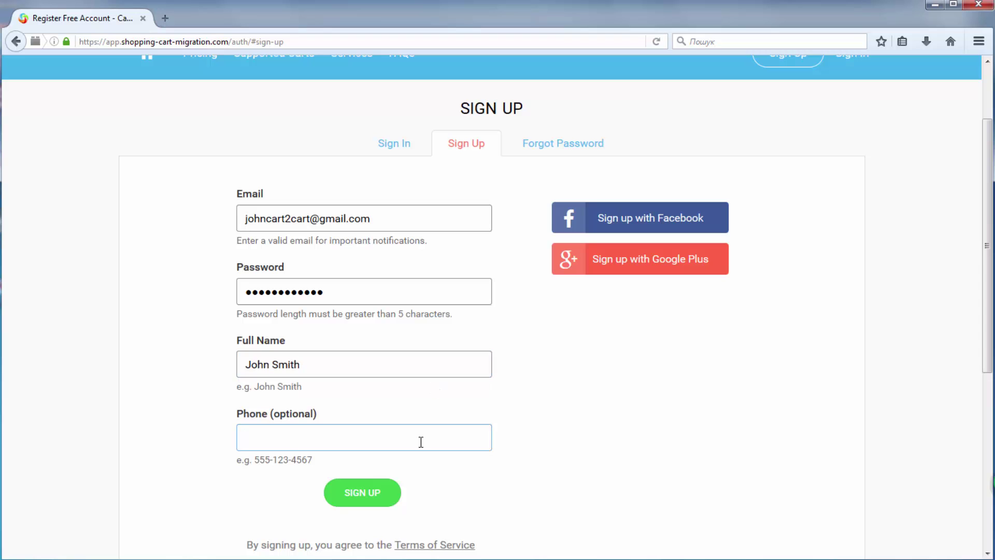
pyautogui.write('55')
pyautogui.click(421, 460)
pyautogui.click(382, 493)
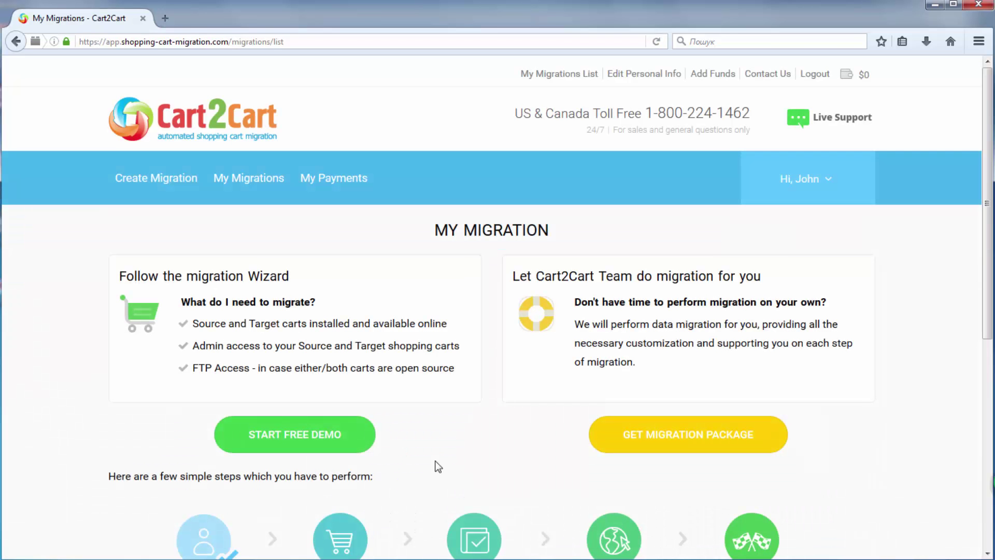
pyautogui.scroll(-2, 496, 395)
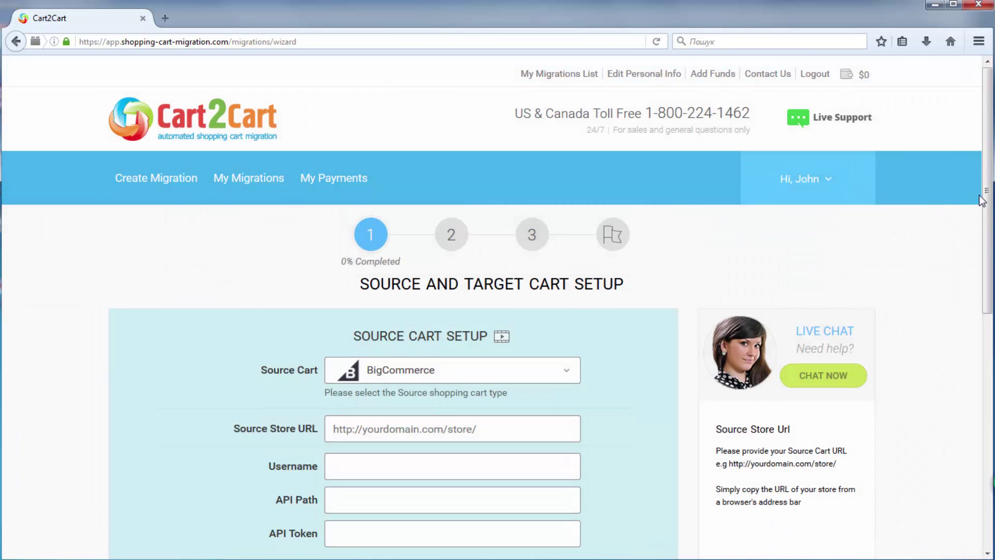
pyautogui.moveTo(982, 201); pyautogui.dragTo(985, 250)
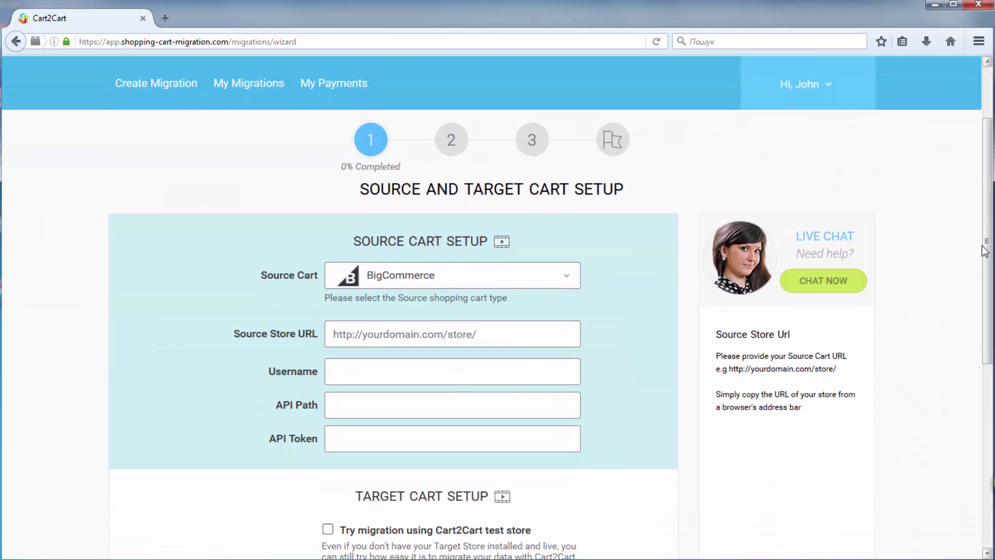
pyautogui.click(535, 279)
pyautogui.write('ma')
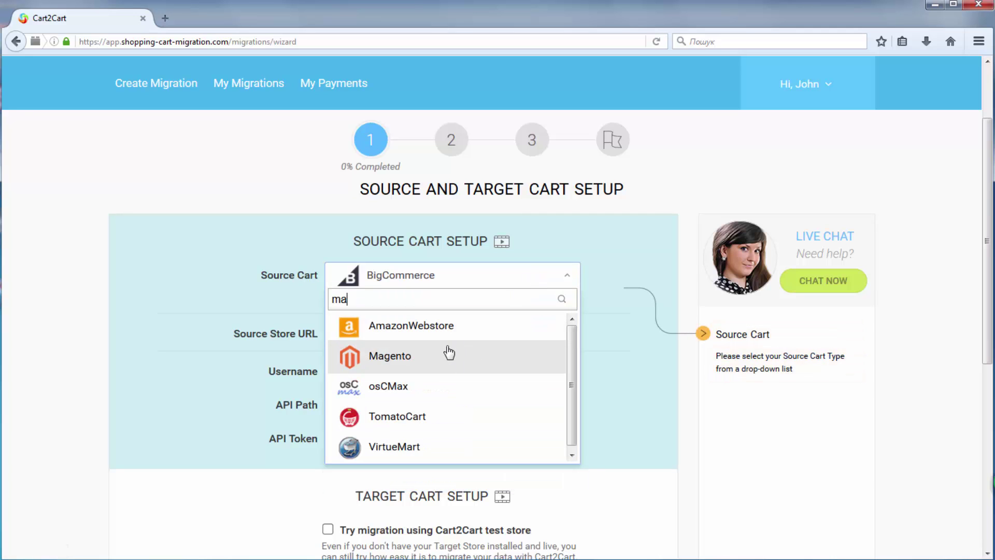
pyautogui.click(446, 351)
pyautogui.click(449, 338)
pyautogui.write('ht')
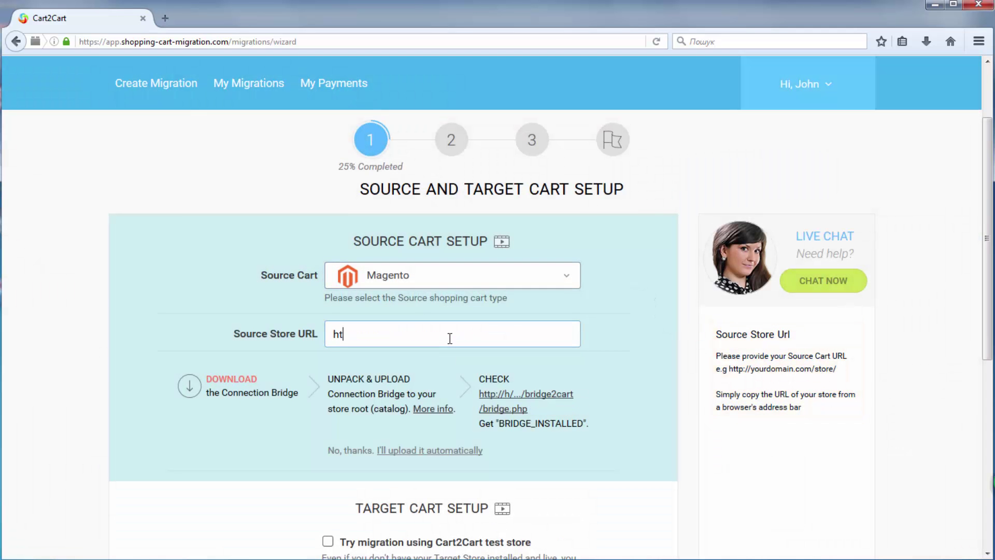
pyautogui.write('tp://your-magento-store')
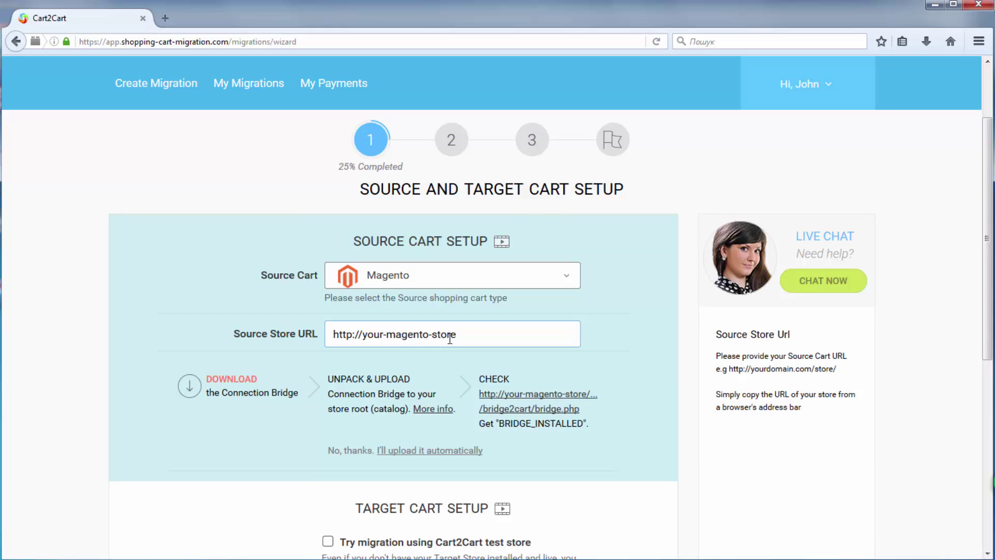
pyautogui.write('-url.com')
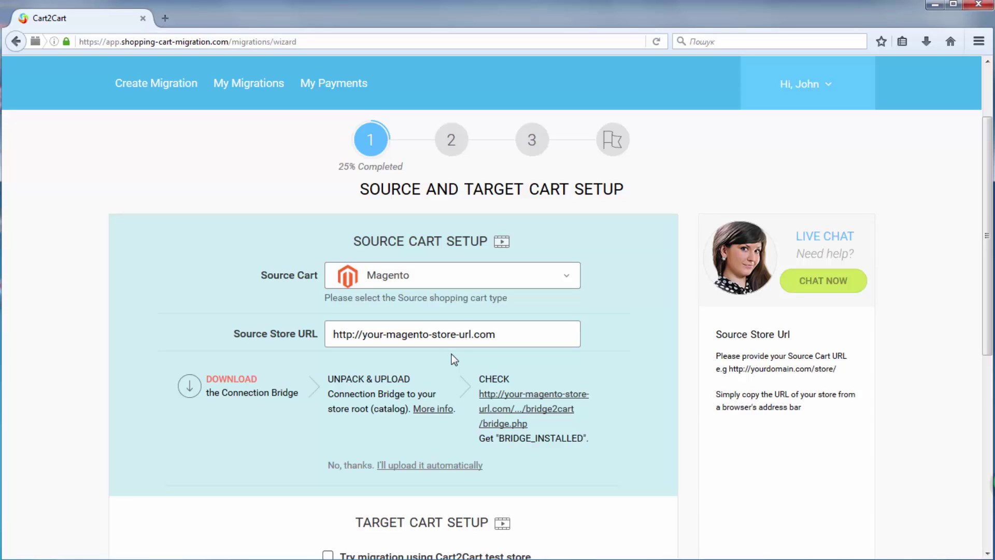
pyautogui.click(210, 383)
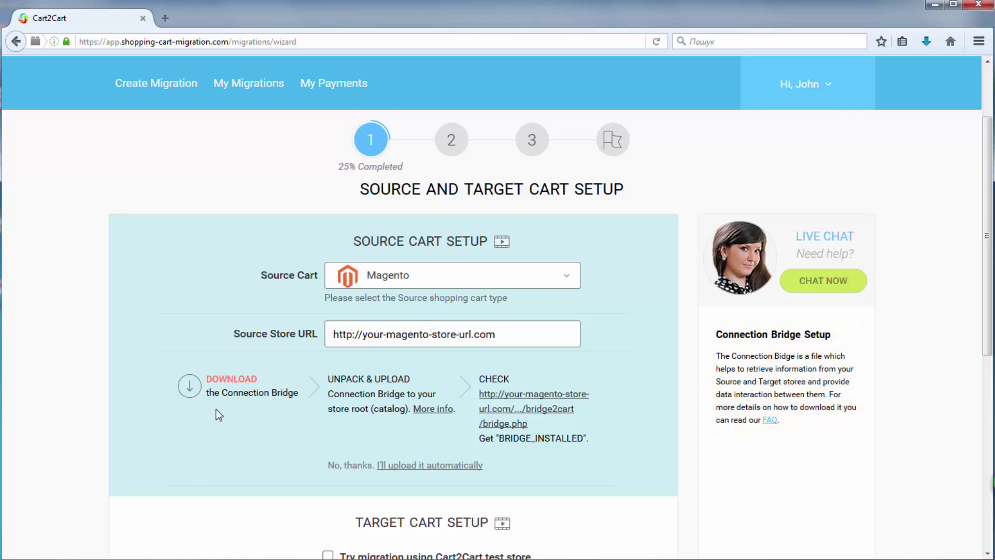
# Extract the downloaded connection_bridge.zip with 7-Zip into a connection_bridge folder
pyautogui.click(926, 42)
pyautogui.click(887, 83)
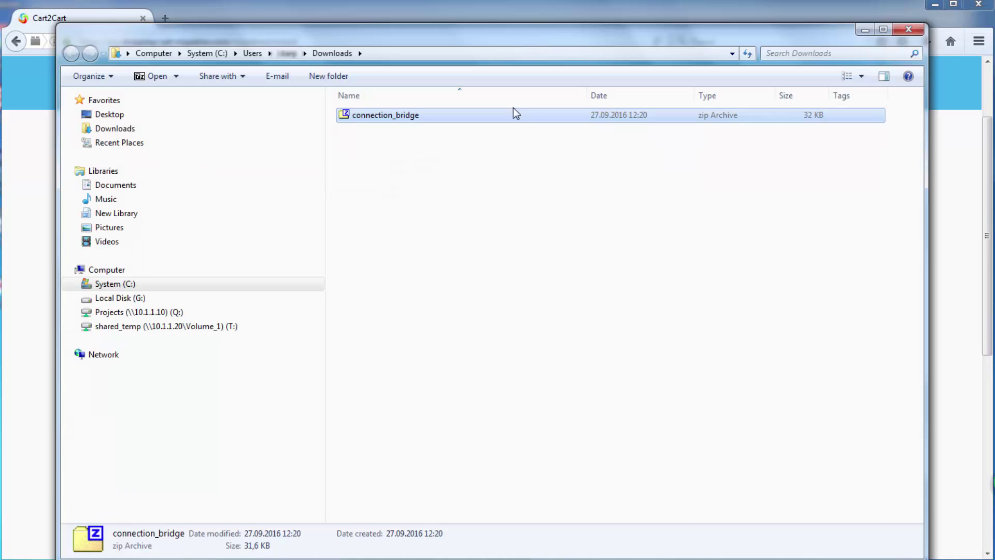
pyautogui.rightClick(393, 115)
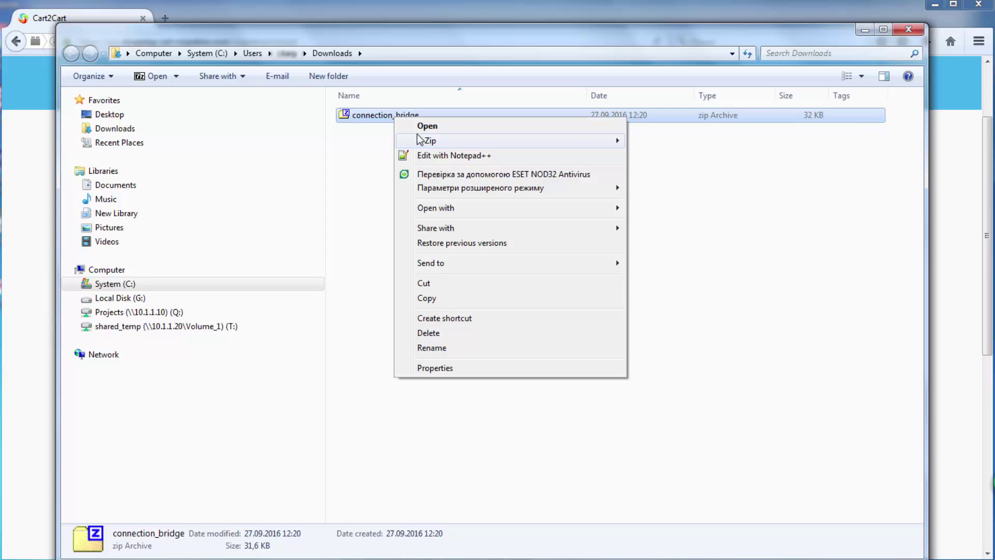
pyautogui.moveTo(425, 138)
pyautogui.click(696, 183)
# Open the extracted folder to locate bridge2cart, then clear the screen to the desktop
pyautogui.doubleClick(400, 116)
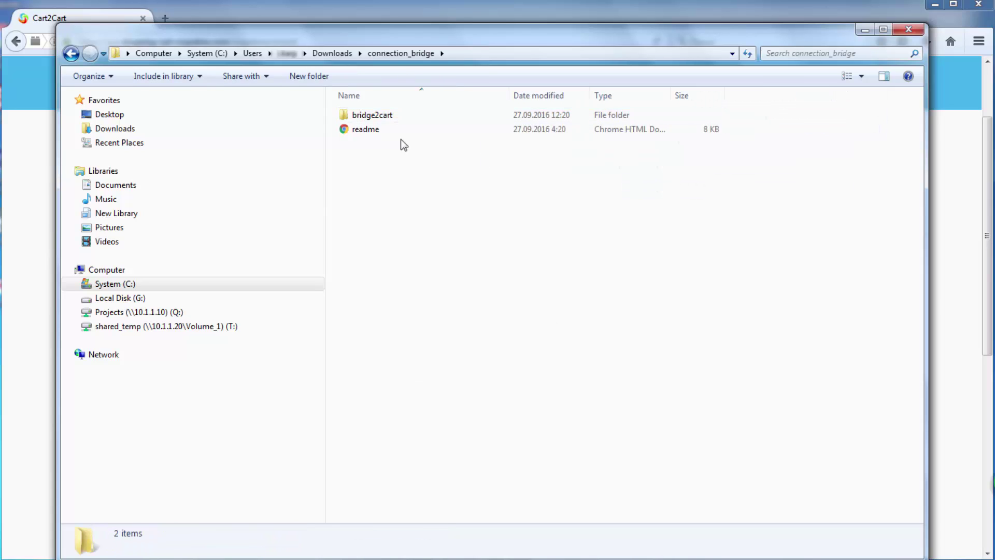
pyautogui.click(386, 117)
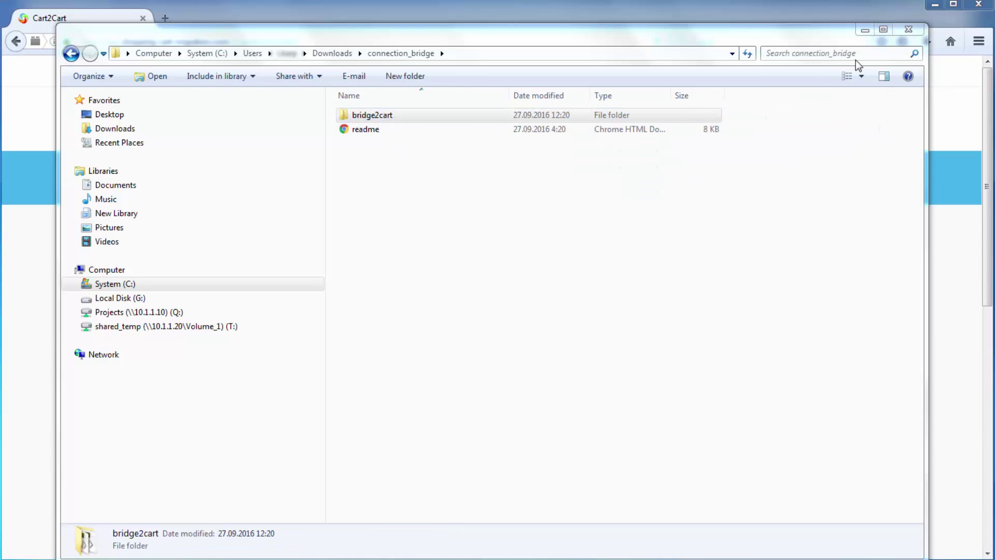
pyautogui.click(908, 30)
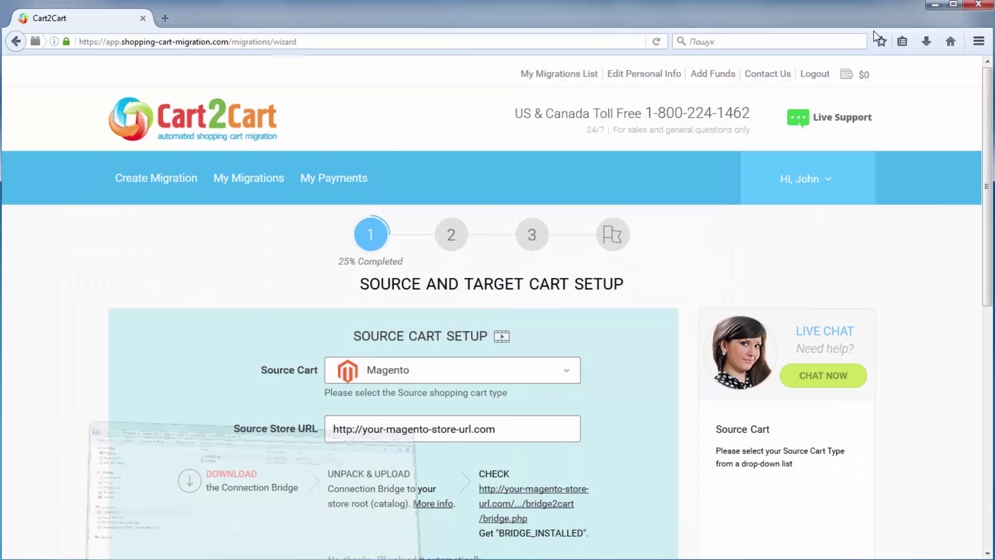
pyautogui.click(934, 4)
# Launch FileZilla and upload the bridge2cart folder into the Magento store's root directory
pyautogui.click(45, 151)
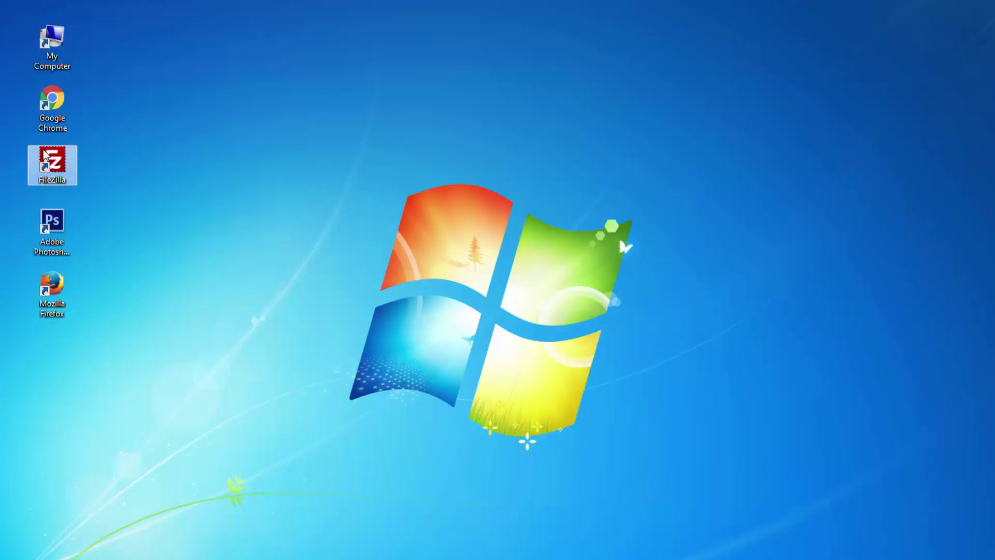
pyautogui.doubleClick(45, 154)
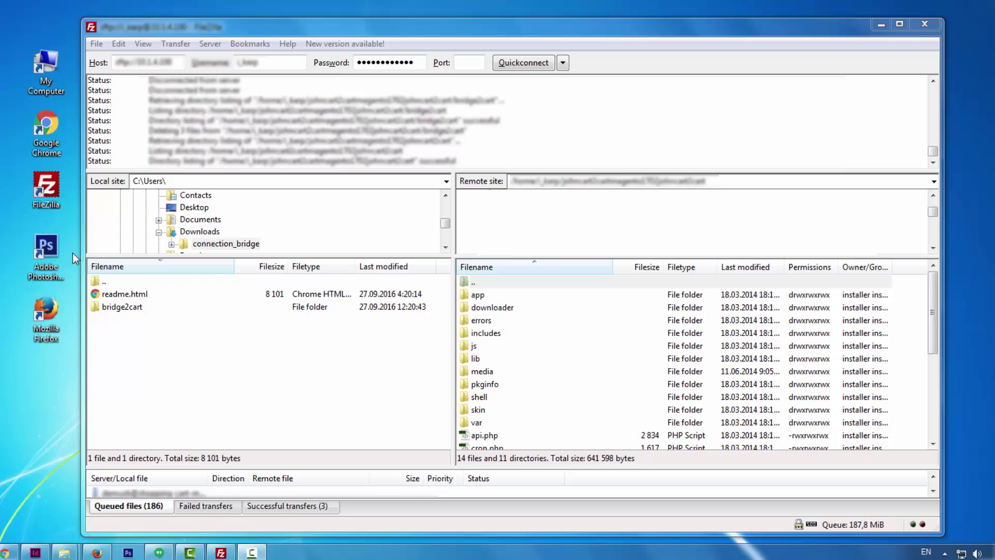
pyautogui.moveTo(150, 308); pyautogui.dragTo(150, 311)
pyautogui.moveTo(482, 445); pyautogui.dragTo(483, 446)
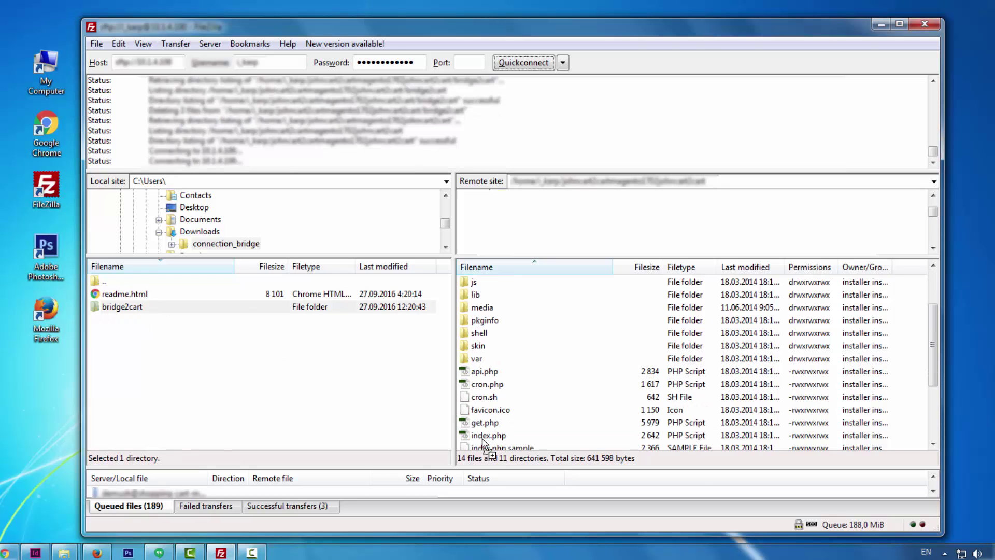
pyautogui.click(542, 421)
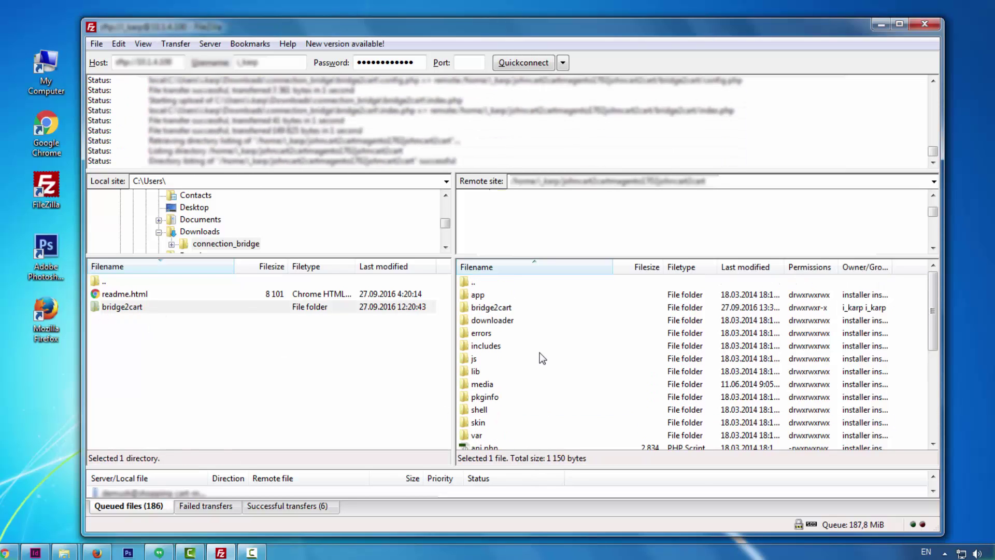
pyautogui.click(507, 310)
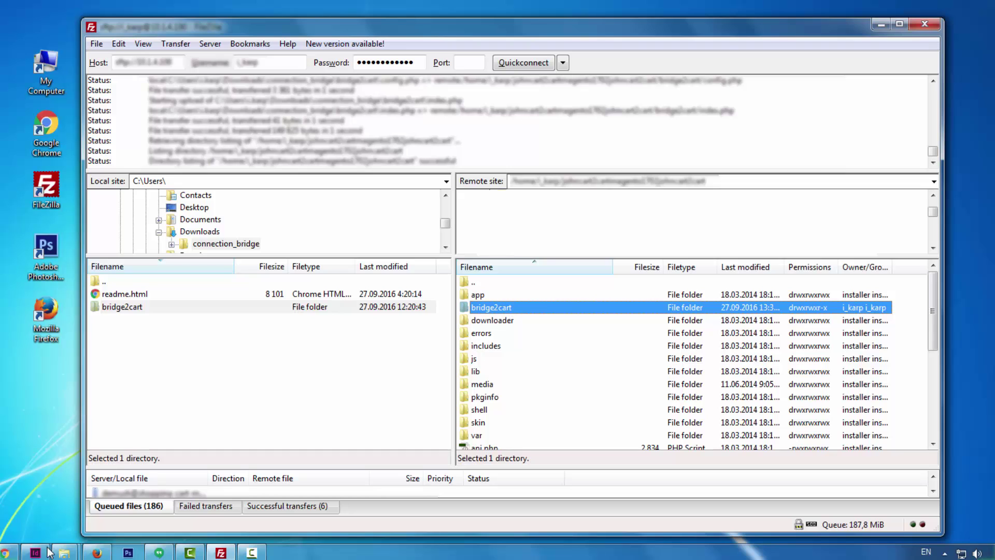
pyautogui.click(96, 552)
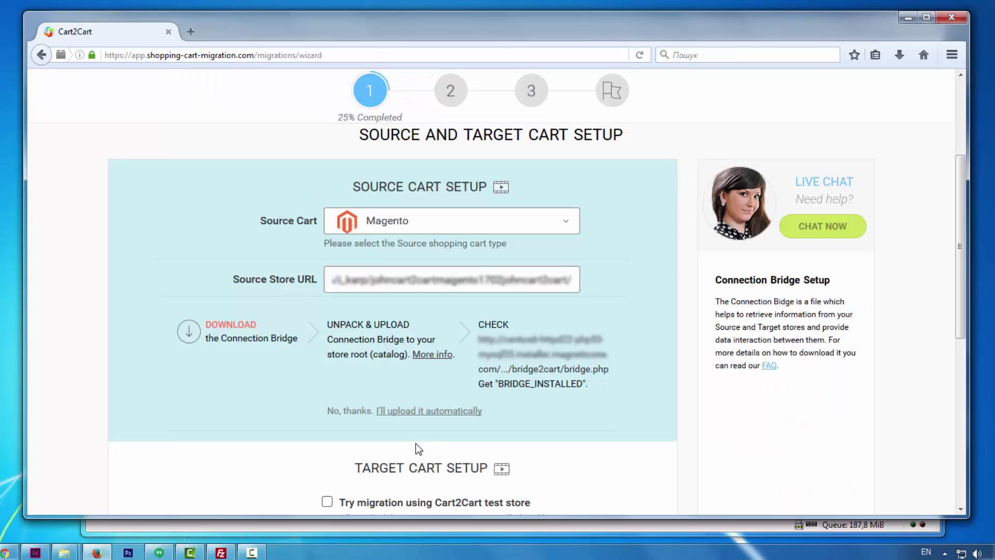
# Confirm the source bridge.php check page reports BRIDGE_INSTALLED, then return to the wizard's Target Cart Setup
pyautogui.click(515, 371)
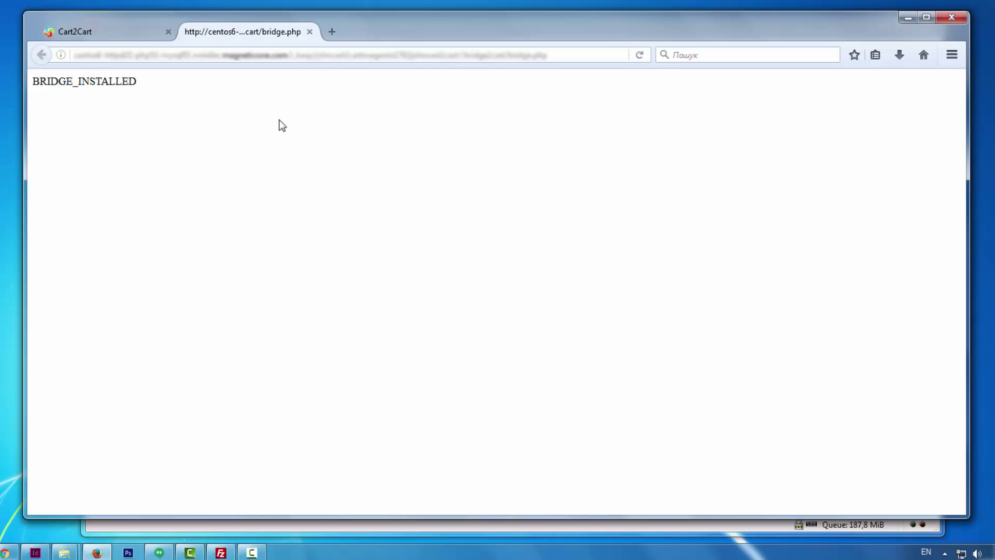
pyautogui.moveTo(138, 82); pyautogui.dragTo(38, 86)
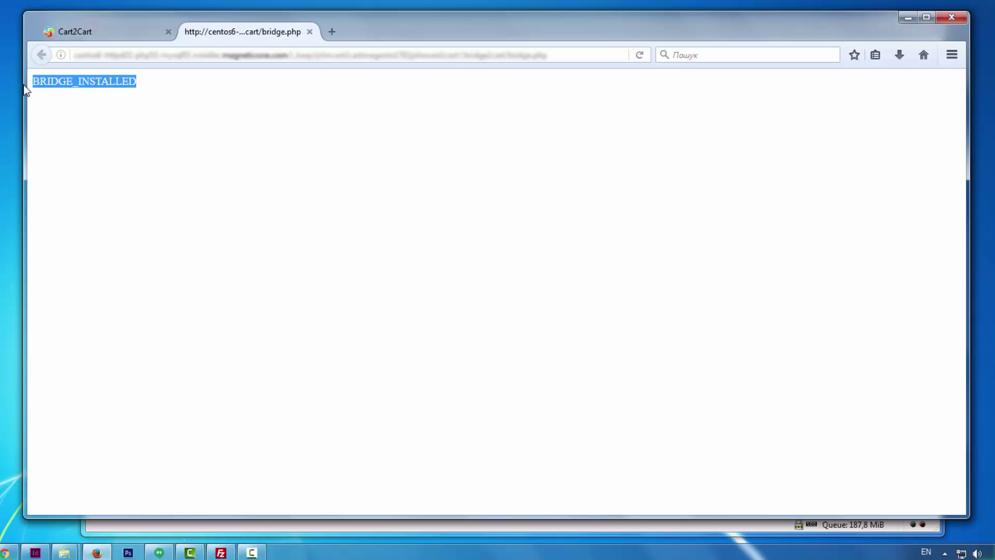
pyautogui.click(32, 83)
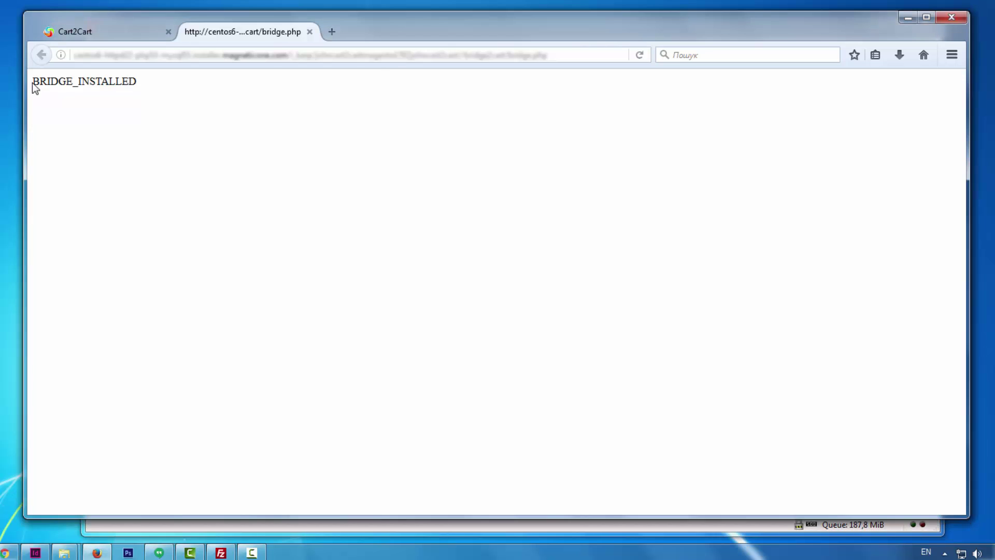
pyautogui.click(93, 33)
pyautogui.moveTo(961, 210); pyautogui.dragTo(962, 333)
pyautogui.click(571, 288)
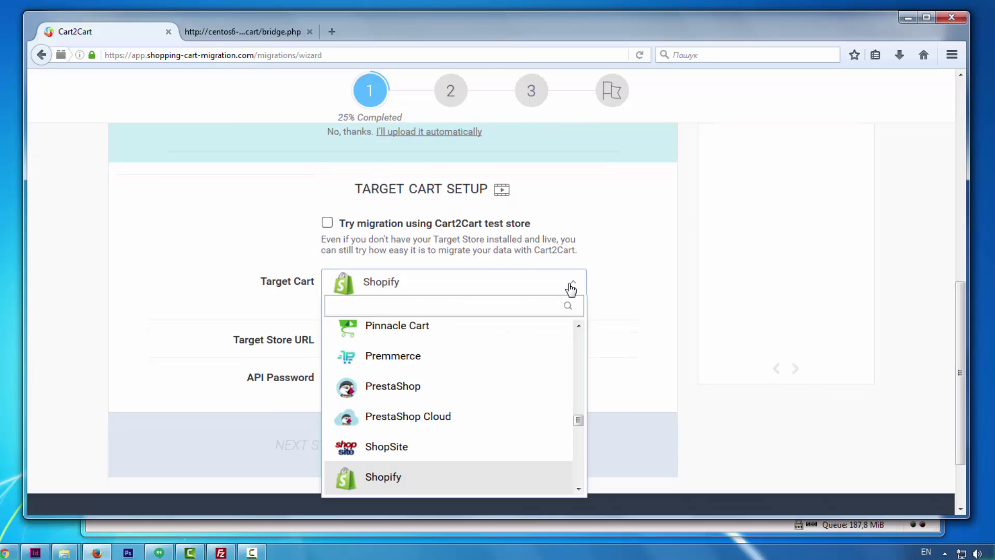
pyautogui.write('woo')
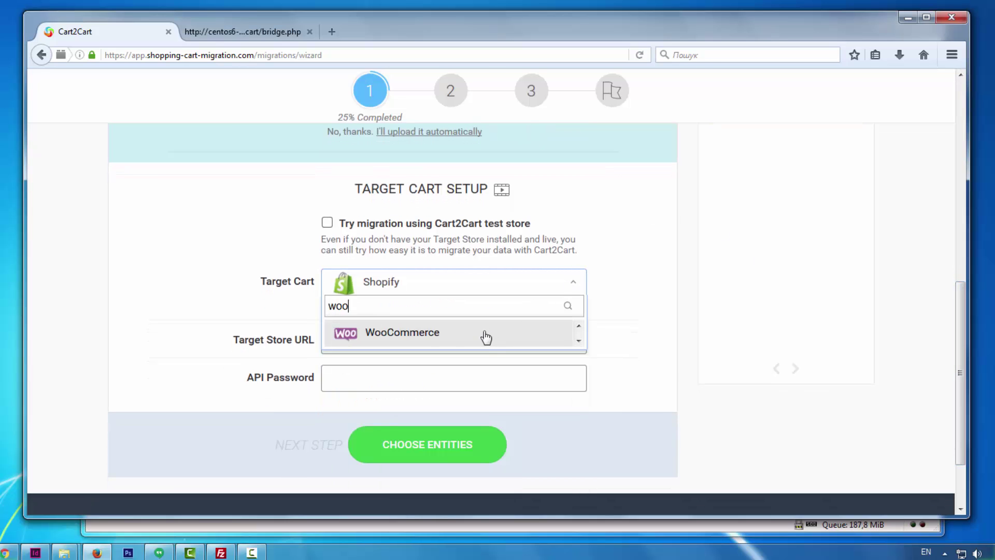
pyautogui.click(486, 338)
pyautogui.click(489, 337)
pyautogui.write('http')
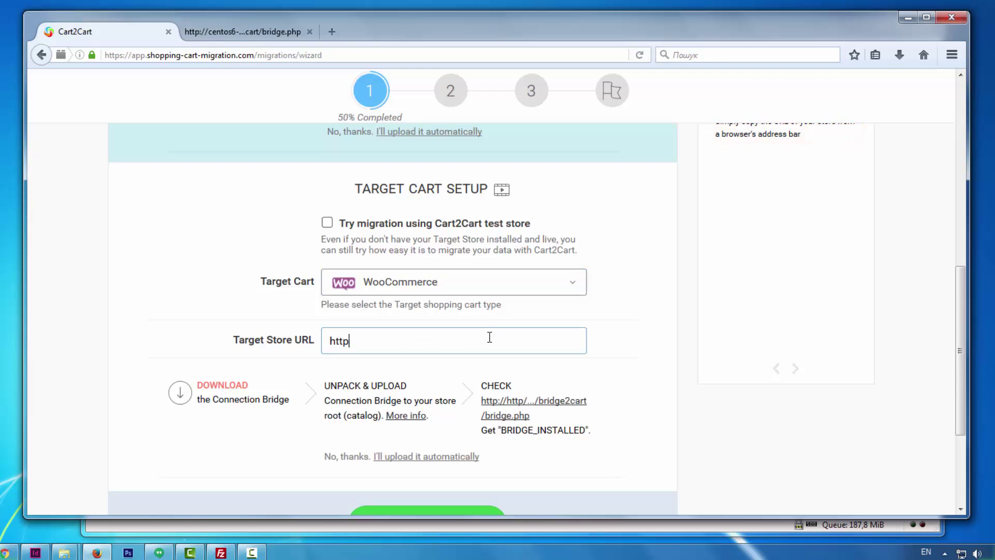
pyautogui.write('://your-woocommerce-st')
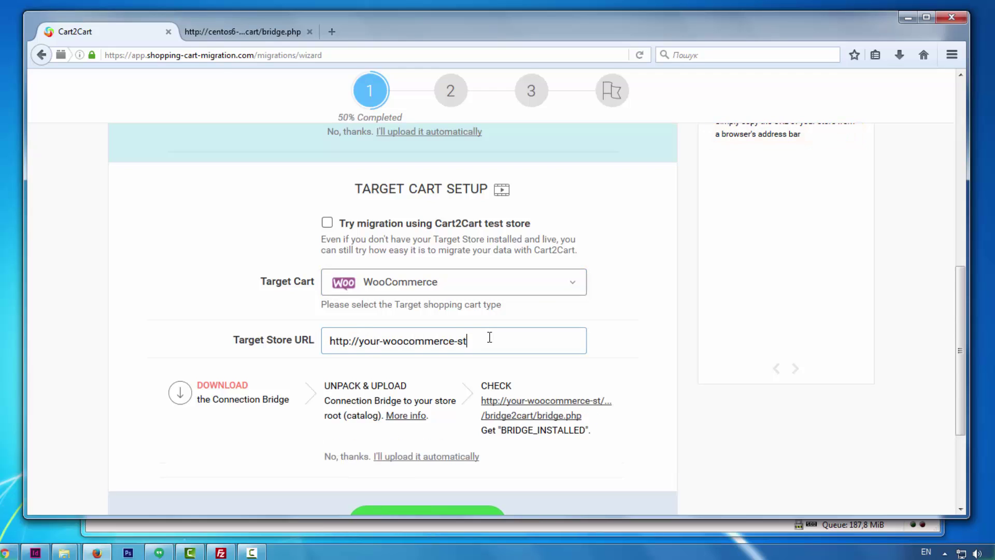
pyautogui.write('ore-url.com')
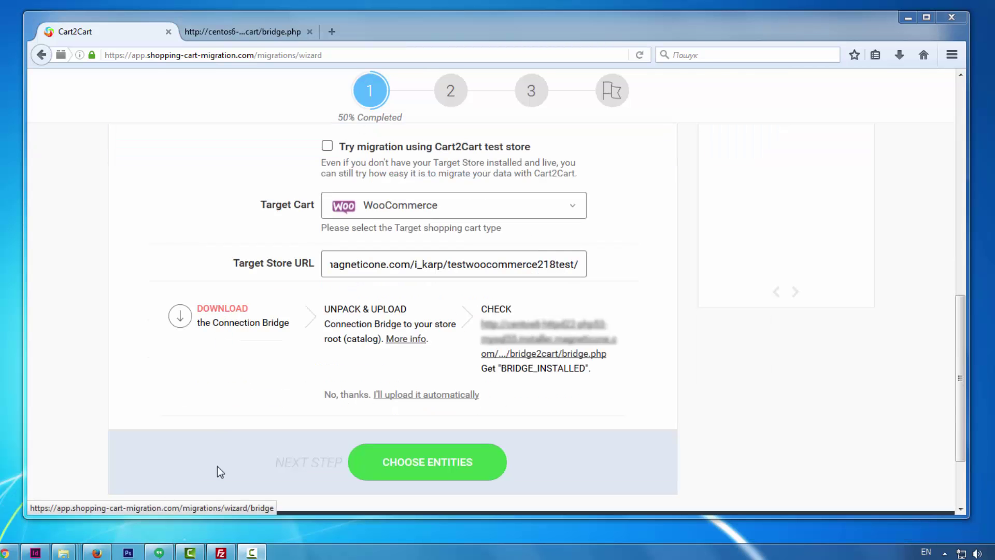
# Upload bridge2cart to the WooCommerce store root in FileZilla, verify it, and minimize FileZilla
pyautogui.click(221, 553)
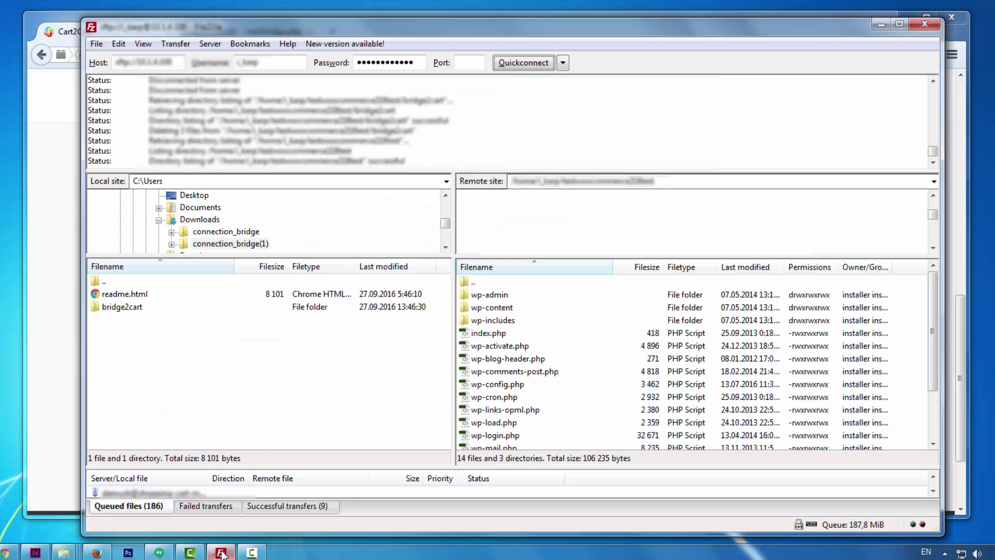
pyautogui.moveTo(130, 311); pyautogui.dragTo(142, 313)
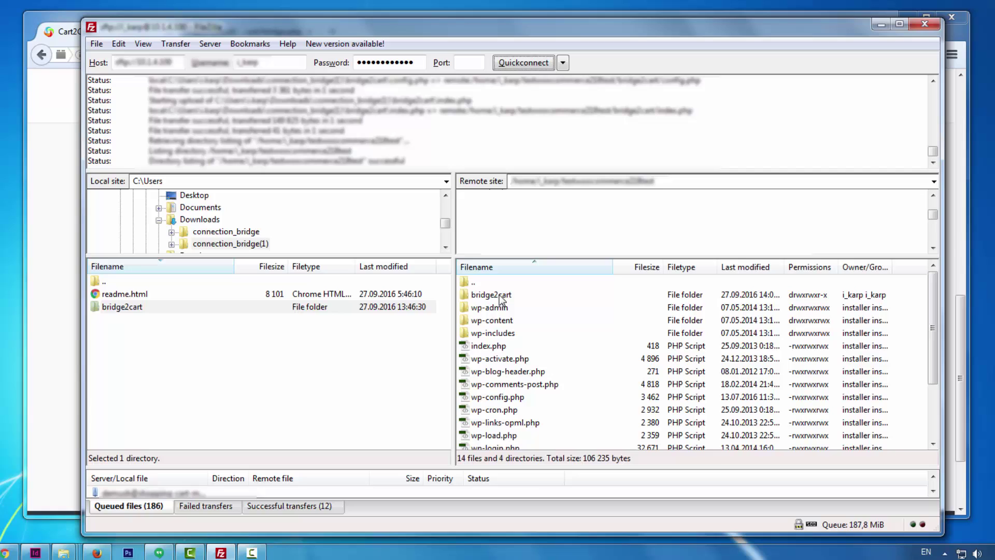
pyautogui.click(502, 296)
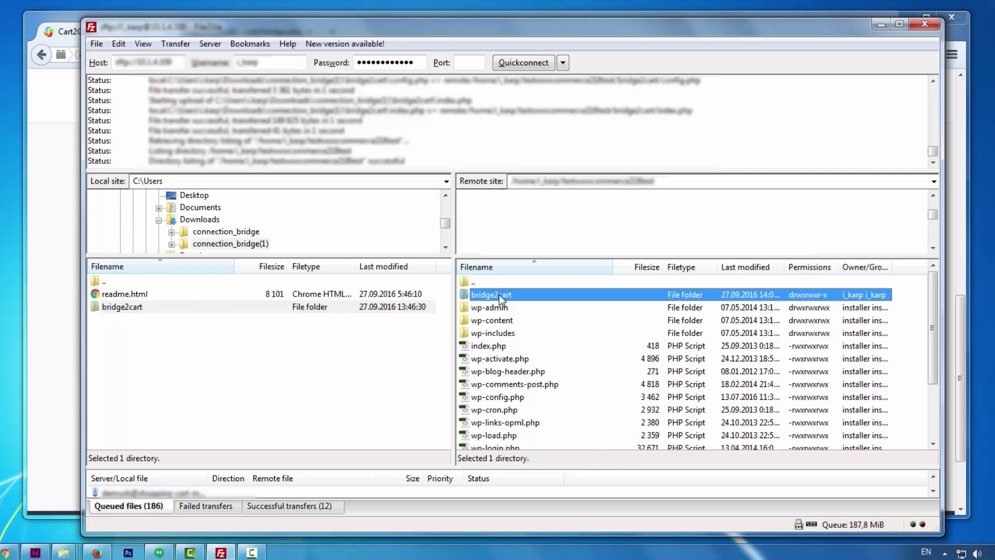
pyautogui.click(879, 25)
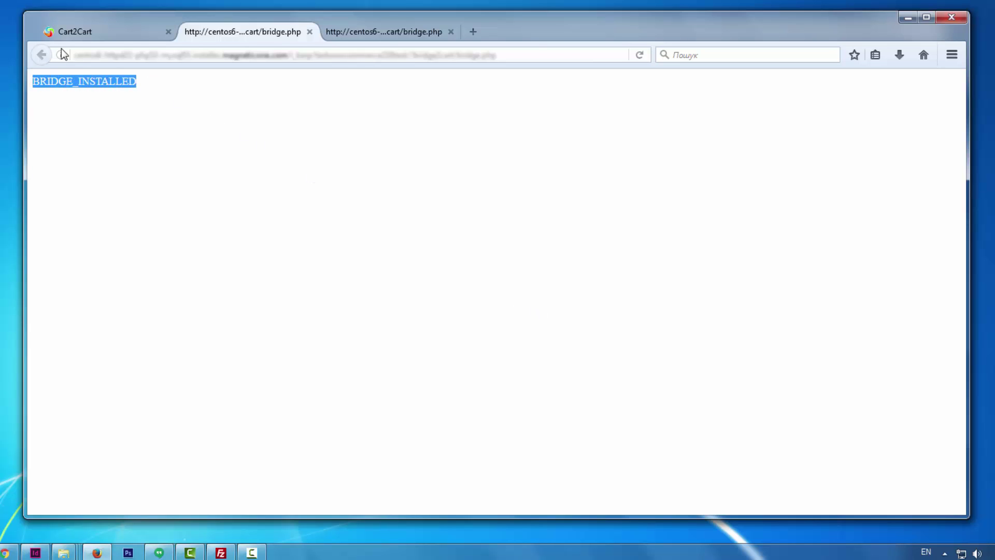
# Return to the Cart2Cart wizard tab after the bridge page shows BRIDGE_INSTALLED
pyautogui.click(76, 32)
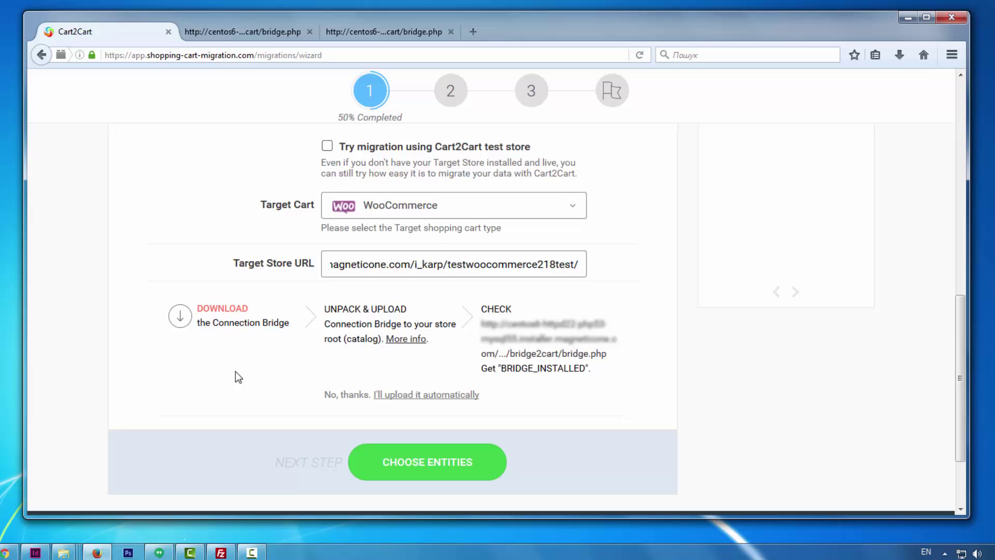
# Move to entity selection and select all entities, including products and customers
pyautogui.click(428, 462)
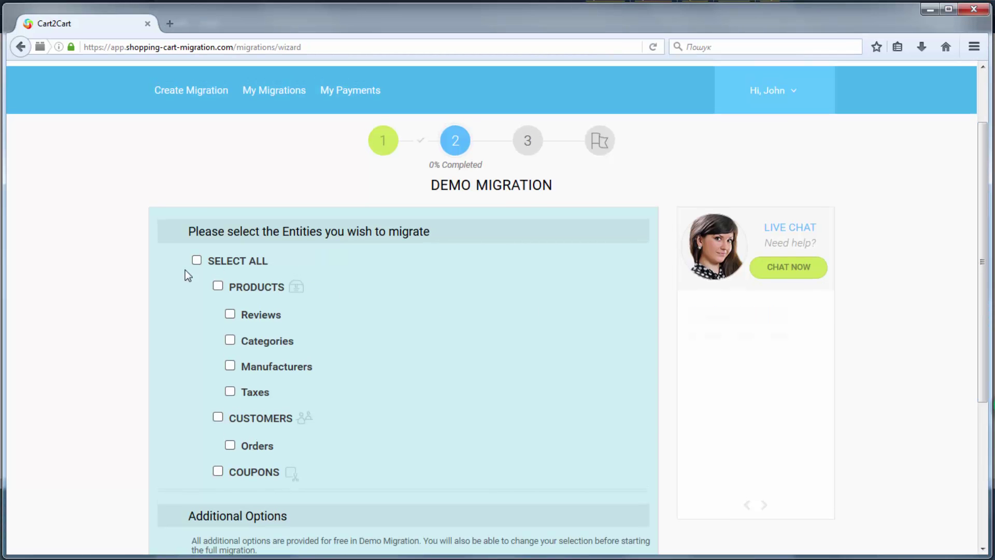
pyautogui.click(218, 287)
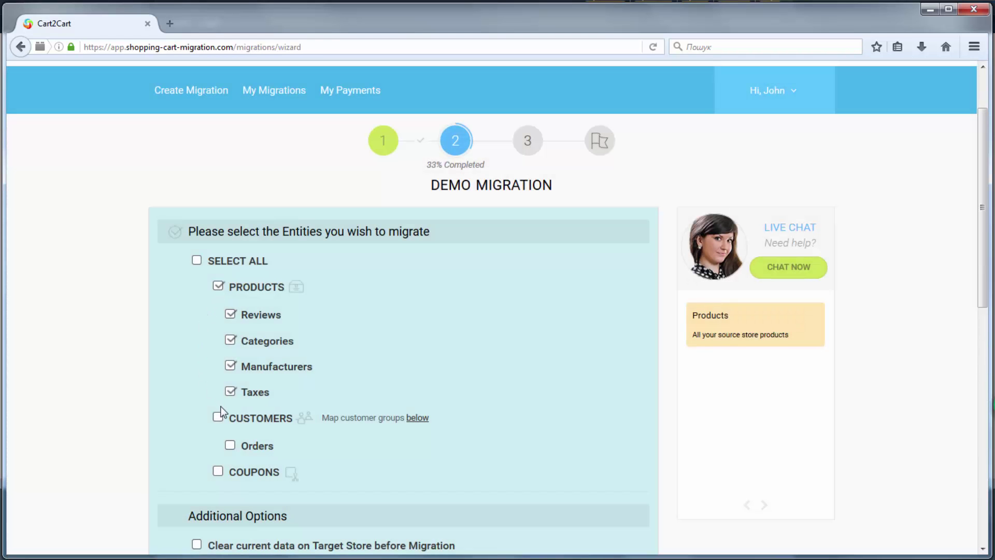
pyautogui.click(218, 417)
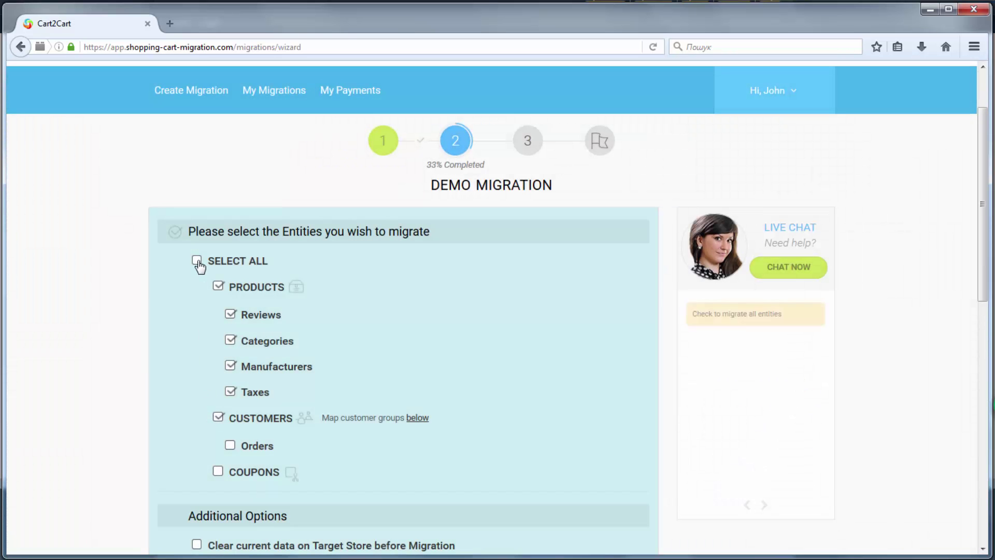
pyautogui.click(197, 260)
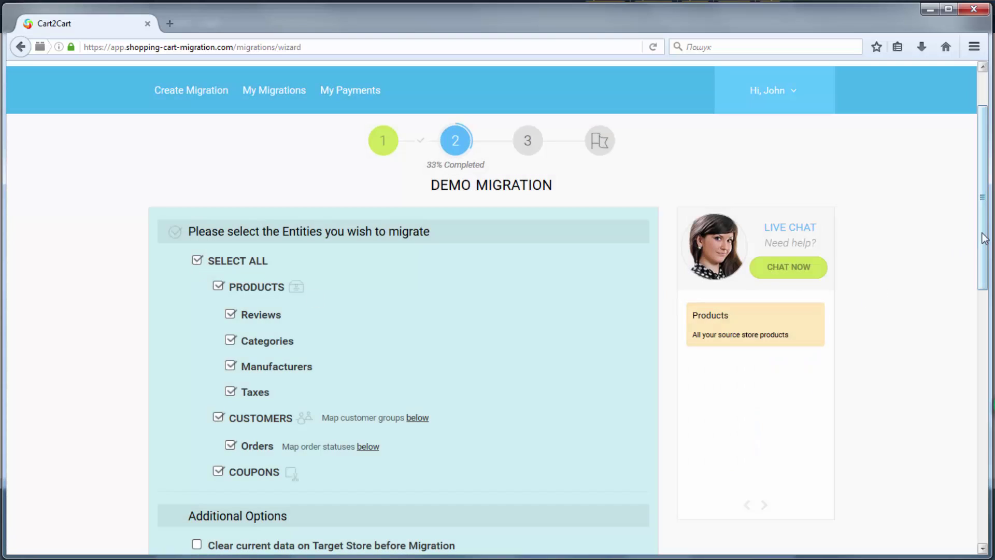
# Enable SEO URL migration, customer password migration and clearing current target store data
pyautogui.scroll(-1, 984, 253)
pyautogui.moveTo(984, 253); pyautogui.dragTo(990, 405)
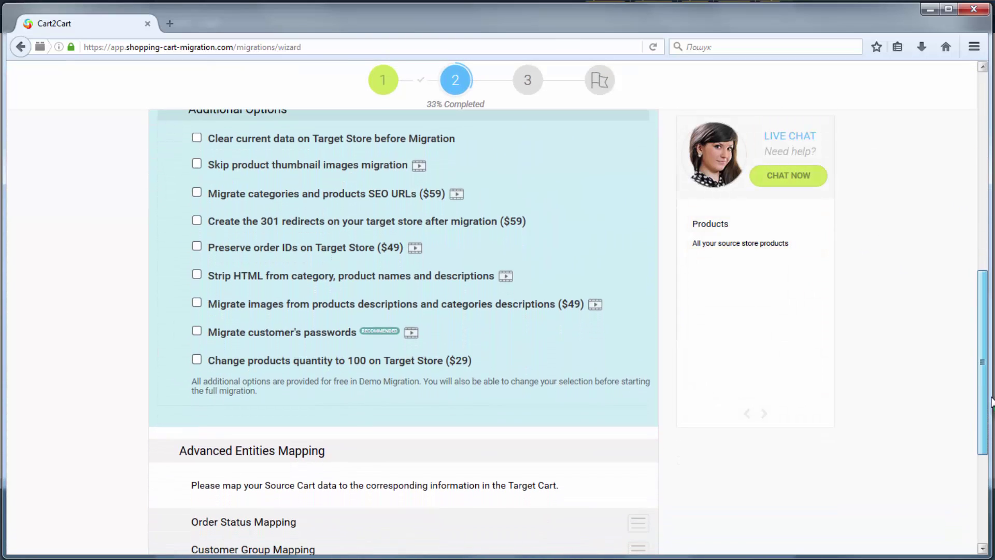
pyautogui.click(197, 192)
pyautogui.click(200, 329)
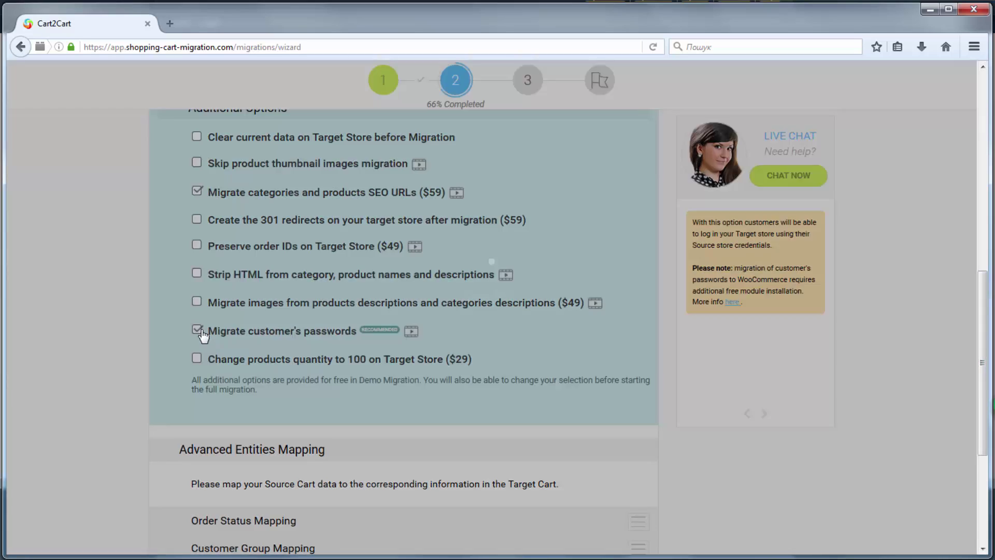
pyautogui.click(197, 138)
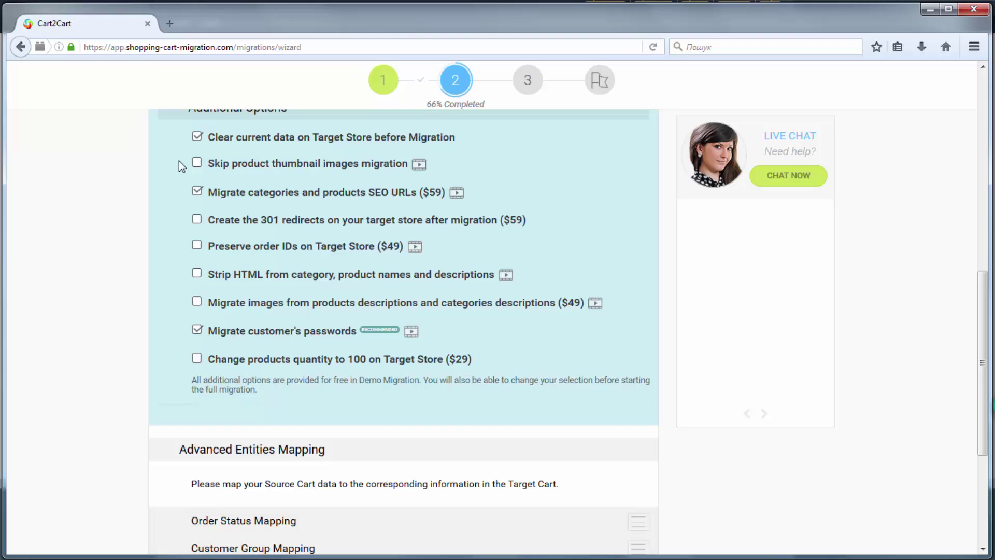
pyautogui.scroll(-5, 984, 367)
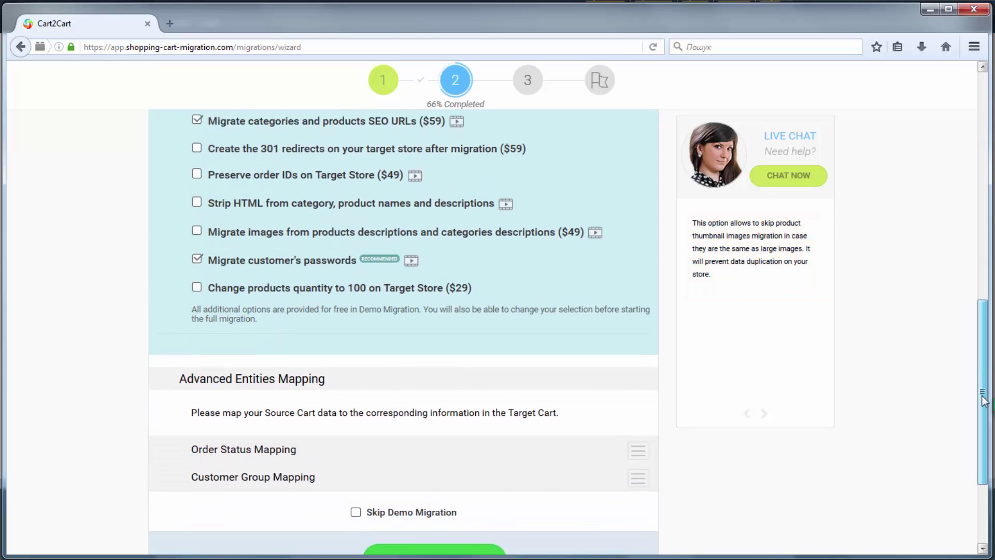
# Expand the order status mapping and keep COMPLETE as Completed, with SUSPECTED FRAUD and ON HOLD as Processing
pyautogui.click(642, 312)
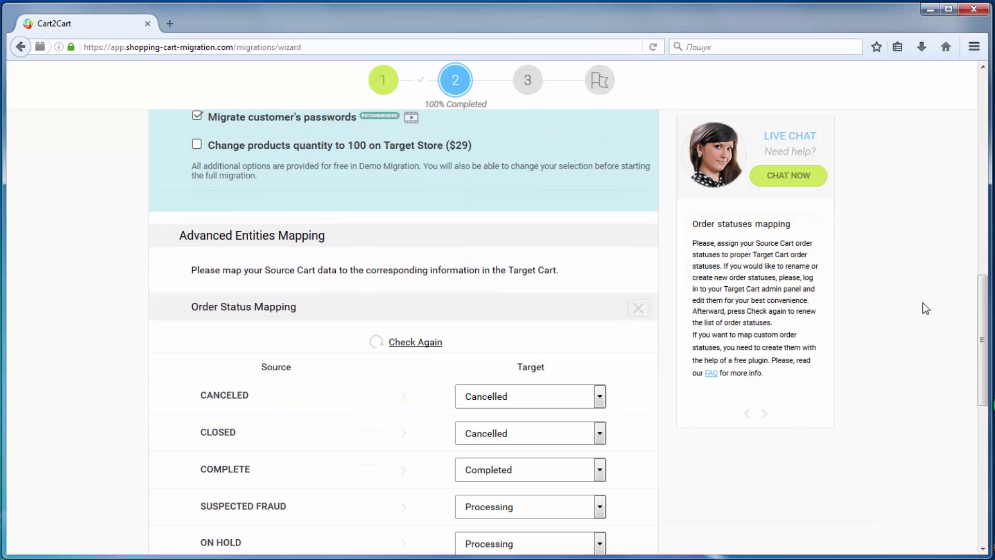
pyautogui.scroll(-5, 617, 207)
pyautogui.click(600, 157)
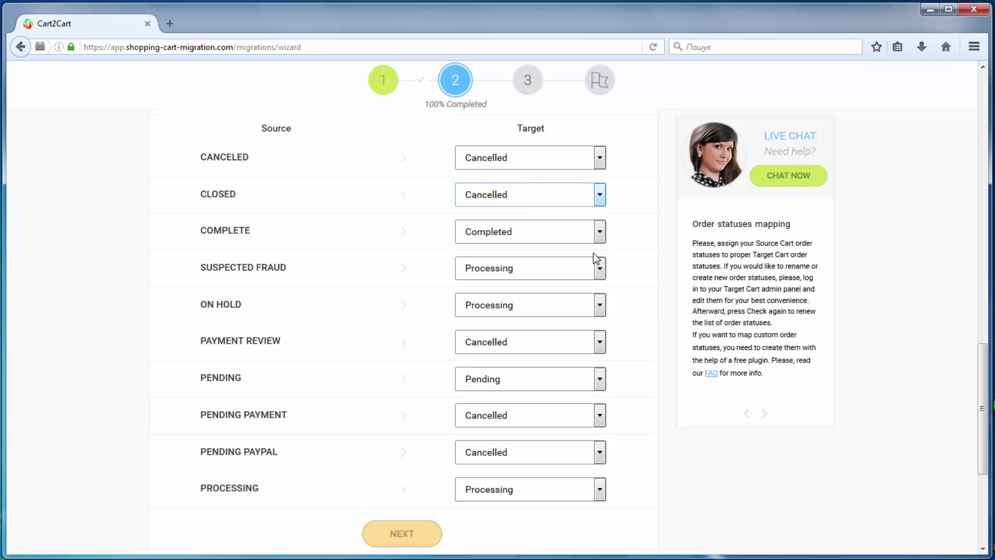
pyautogui.click(596, 233)
pyautogui.click(590, 295)
pyautogui.click(600, 268)
pyautogui.click(590, 321)
pyautogui.click(600, 304)
pyautogui.click(591, 360)
# Map PAYMENT REVIEW to Cancelled and PENDING to Pending, keeping PENDING PAYMENT/PAYPAL Cancelled and PROCESSING Processing
pyautogui.click(599, 341)
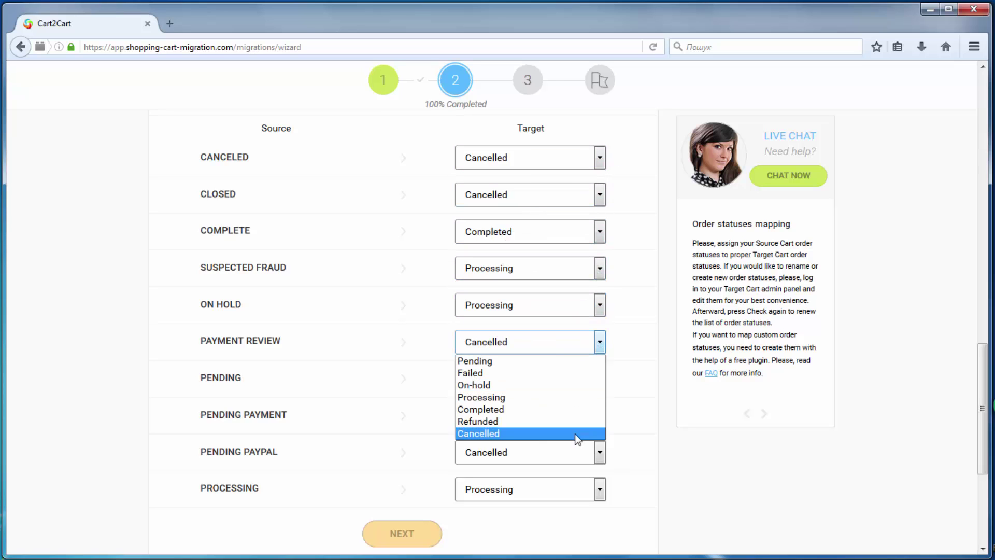
pyautogui.click(577, 433)
pyautogui.click(600, 378)
pyautogui.click(581, 397)
pyautogui.click(599, 416)
pyautogui.click(596, 506)
pyautogui.click(599, 456)
pyautogui.click(596, 543)
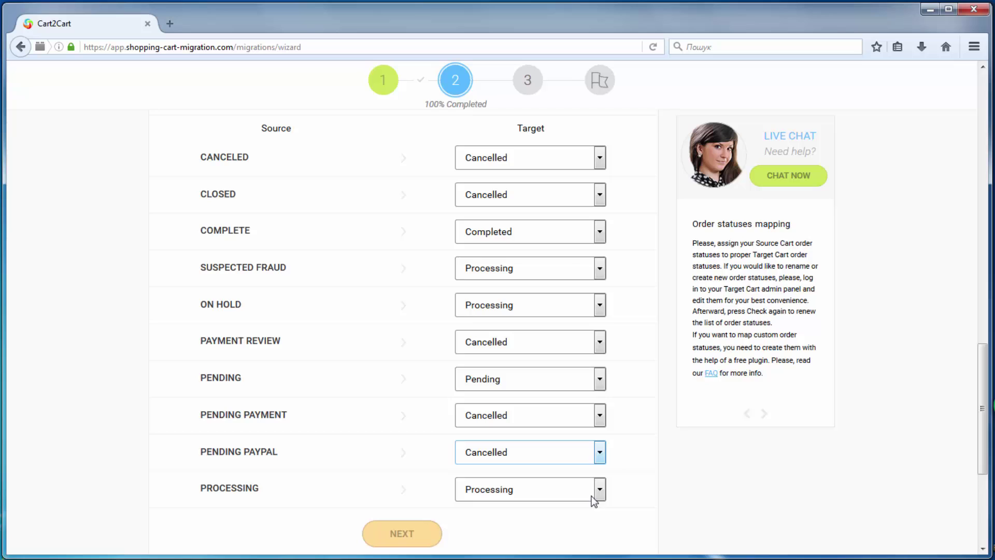
pyautogui.click(599, 489)
pyautogui.click(461, 542)
# Map customer groups NOT LOGGED IN to Customer and WHOLESALE to Contributor, keeping GENERAL and RETAILER as Shop Manager
pyautogui.click(409, 533)
pyautogui.click(600, 210)
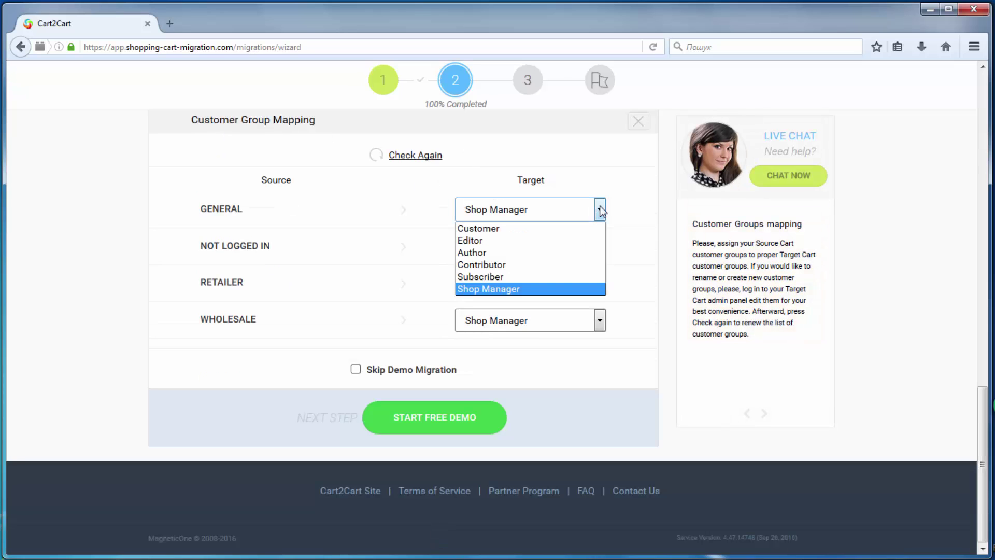
pyautogui.click(552, 288)
pyautogui.click(599, 246)
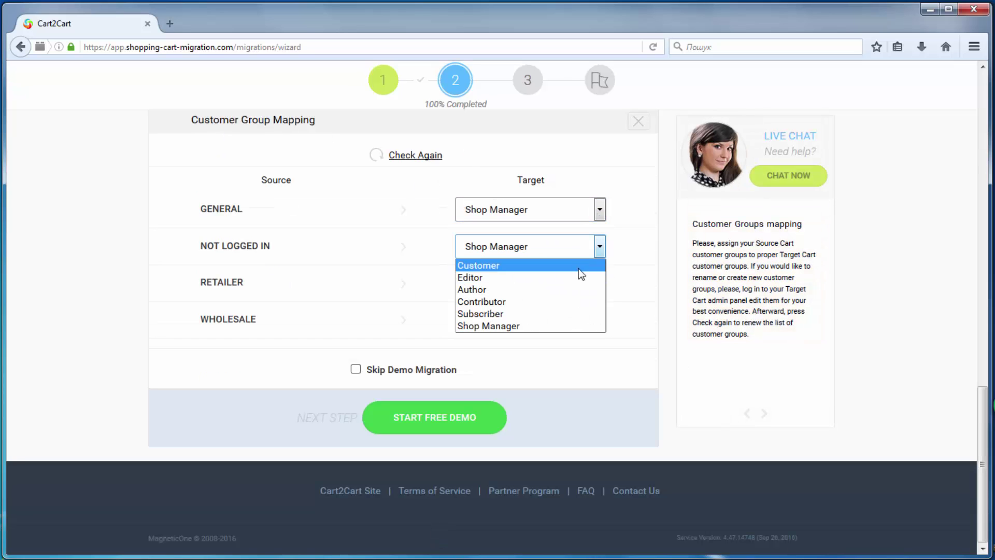
pyautogui.click(575, 265)
pyautogui.click(604, 283)
pyautogui.click(580, 362)
pyautogui.click(599, 321)
pyautogui.click(588, 373)
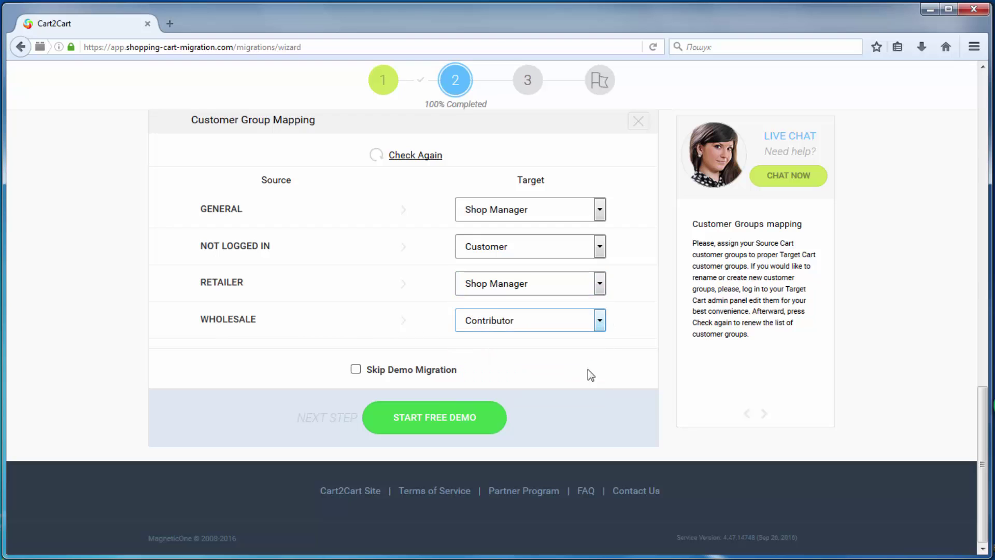
# Run the free demo migration, check the migrated product 10 page, then return to Cart2Cart
pyautogui.click(474, 420)
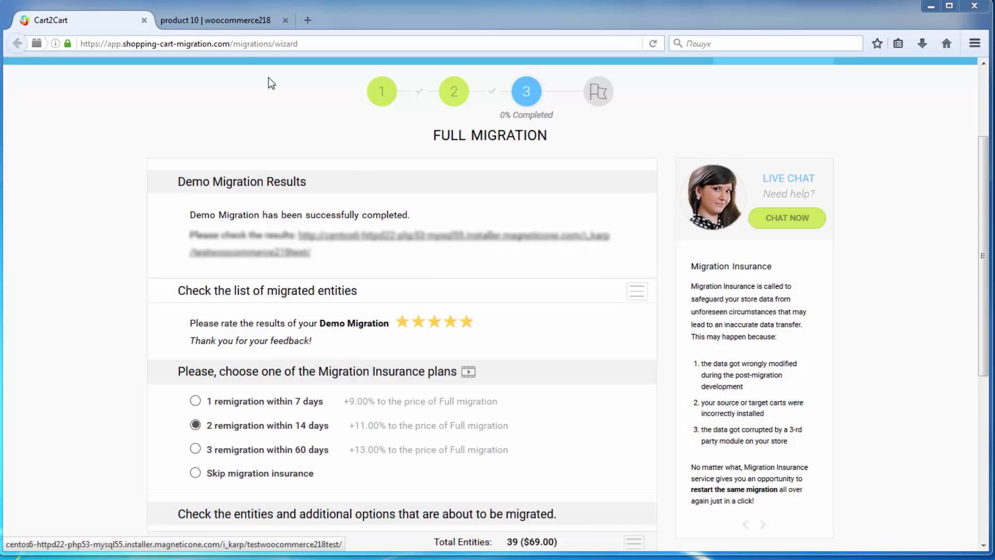
pyautogui.click(230, 21)
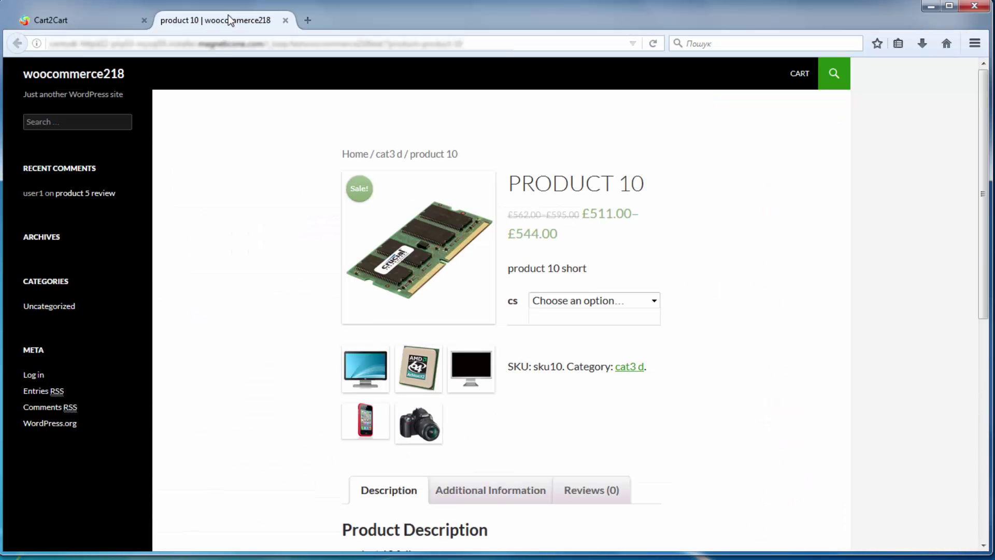
pyautogui.moveTo(984, 129); pyautogui.dragTo(986, 131)
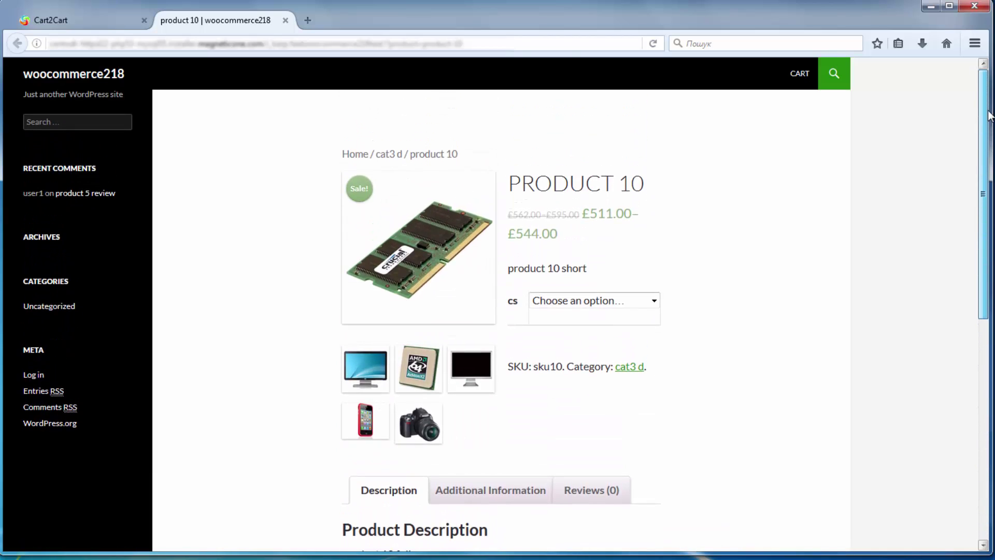
pyautogui.click(109, 21)
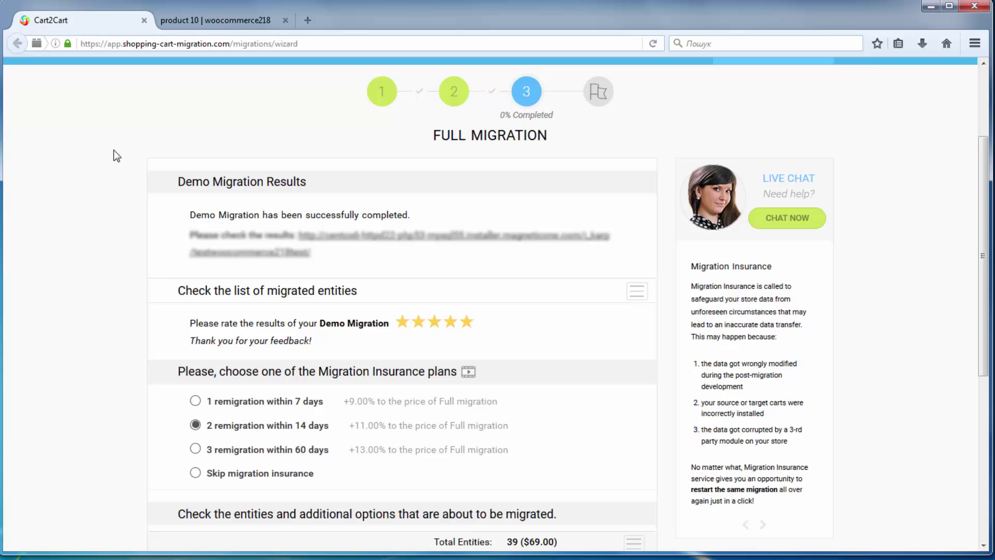
pyautogui.scroll(-6, 964, 293)
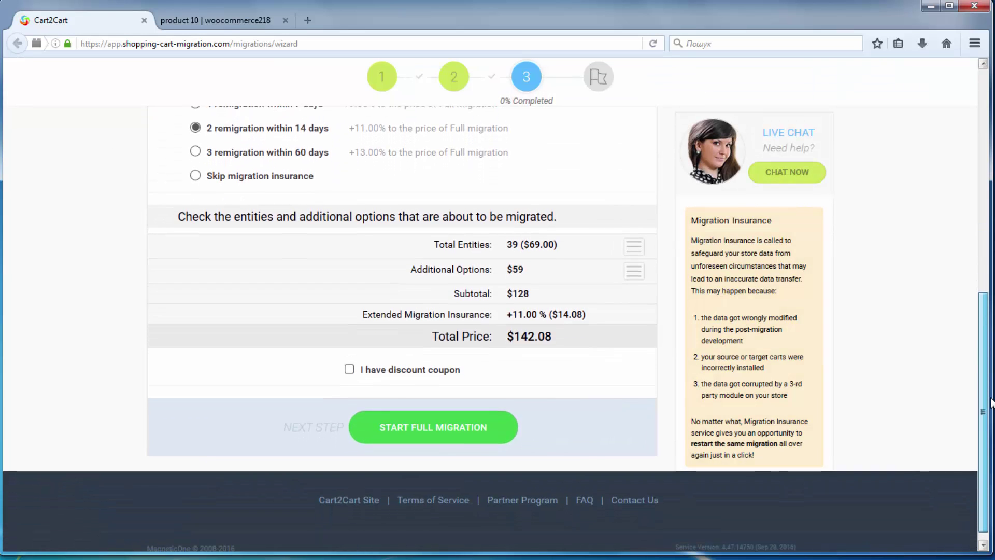
pyautogui.click(635, 234)
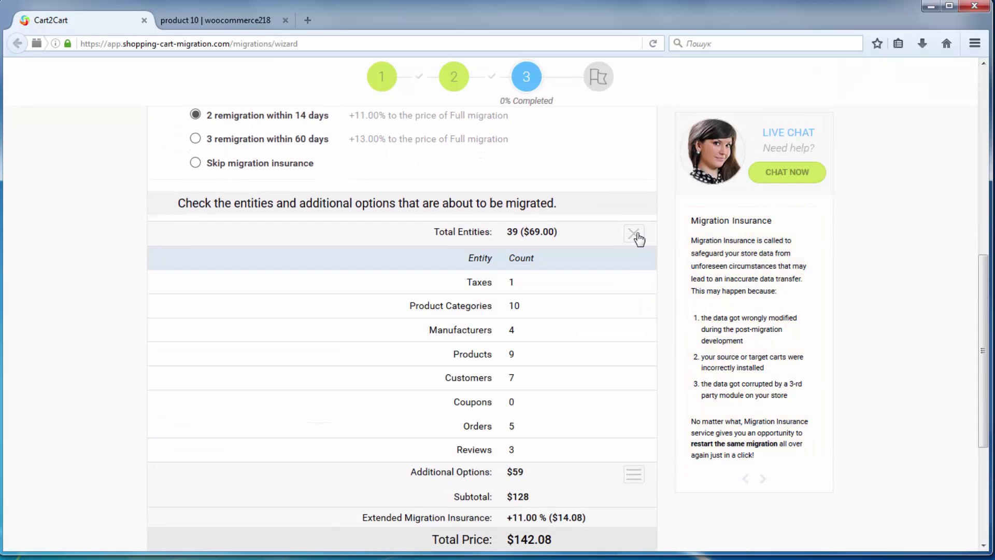
pyautogui.click(635, 235)
pyautogui.click(633, 256)
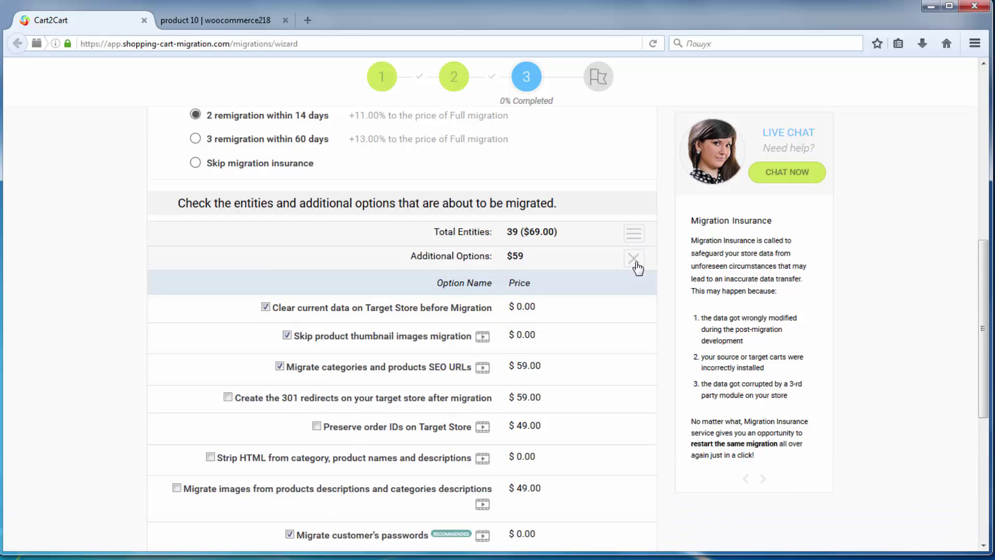
pyautogui.scroll(-3, 637, 291)
pyautogui.click(635, 126)
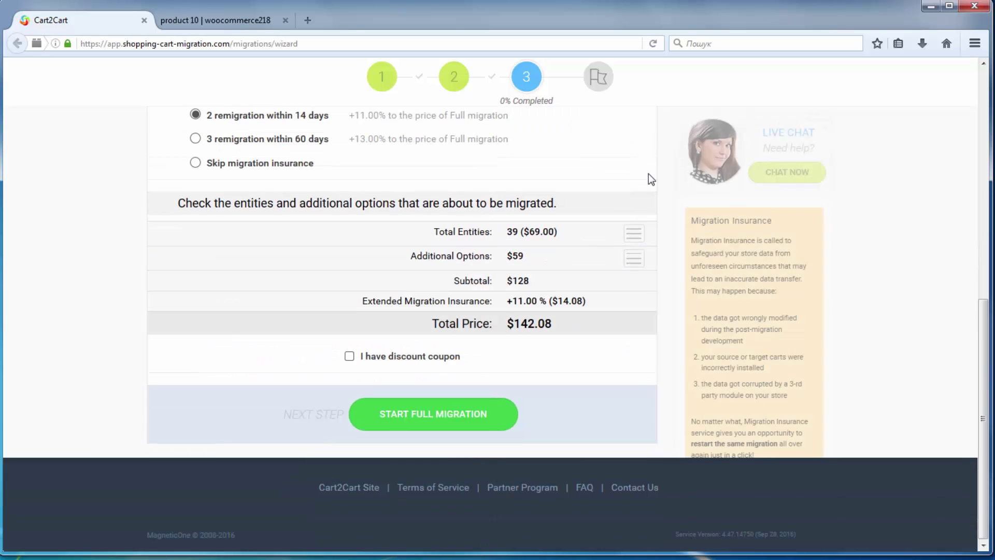
# Start the full Magento-to-WooCommerce migration and let the progress bar run
pyautogui.click(487, 421)
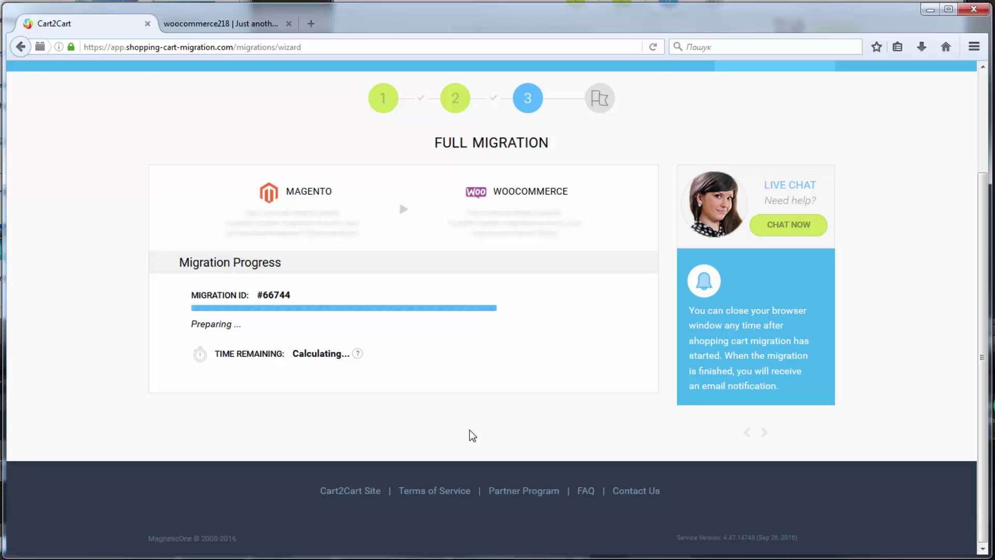